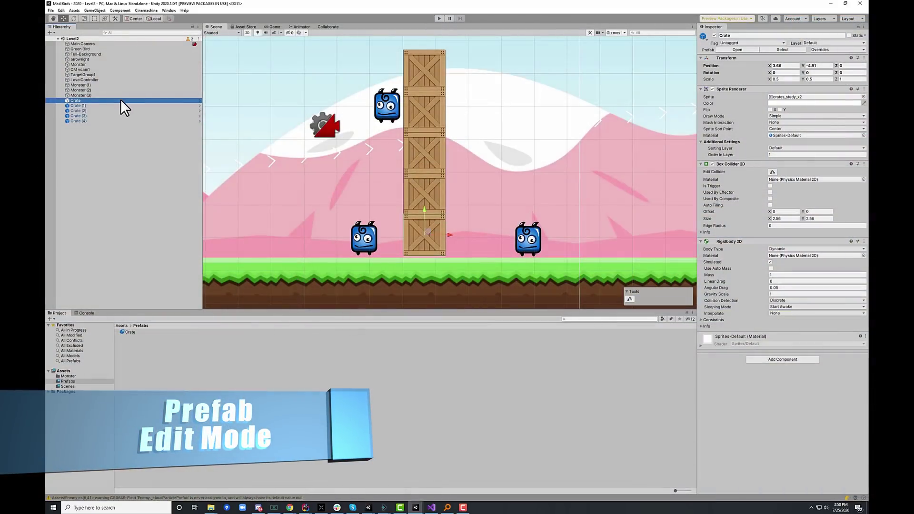
Open the Crate prefab in isolation and try a Scale X/Y of 0.75
left_click(744, 49)
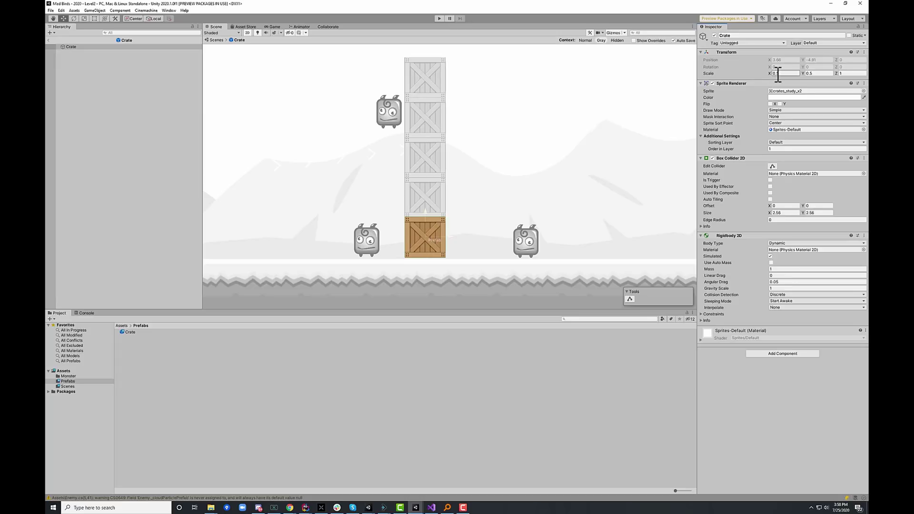
type(".75")
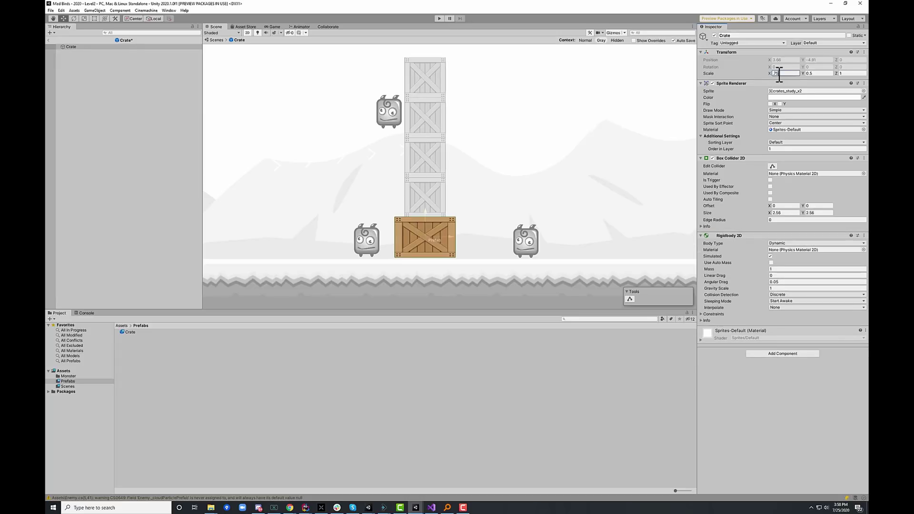
type(".75")
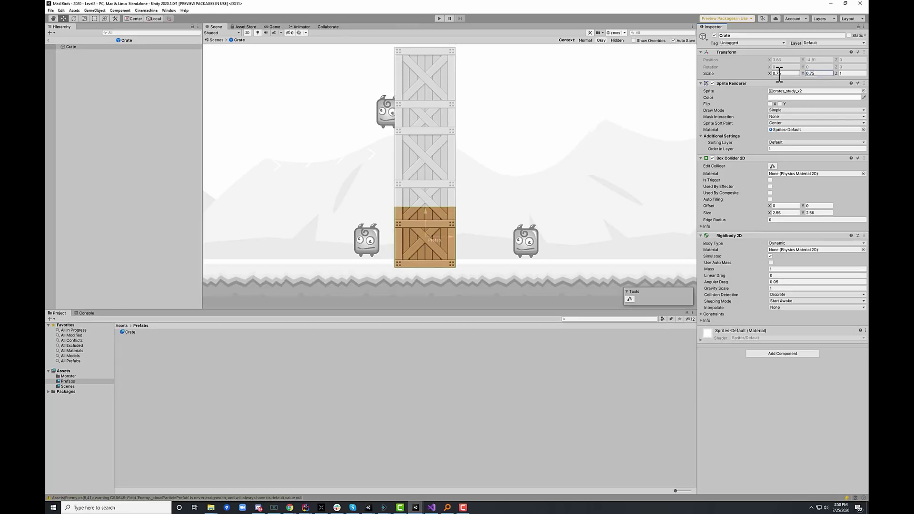
scroll(433, 104, "down", 3)
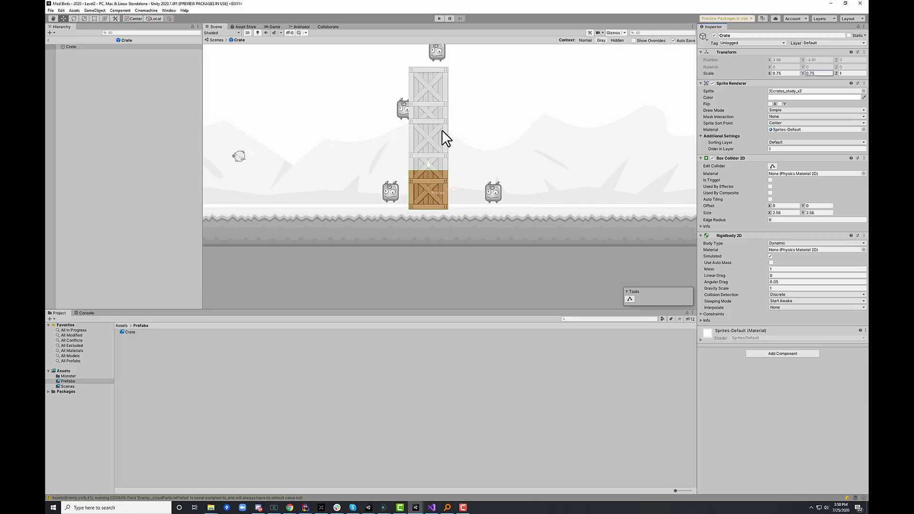
Turn off Auto Save, set the Crate scale to 0.5 and save the prefab
left_click(673, 40)
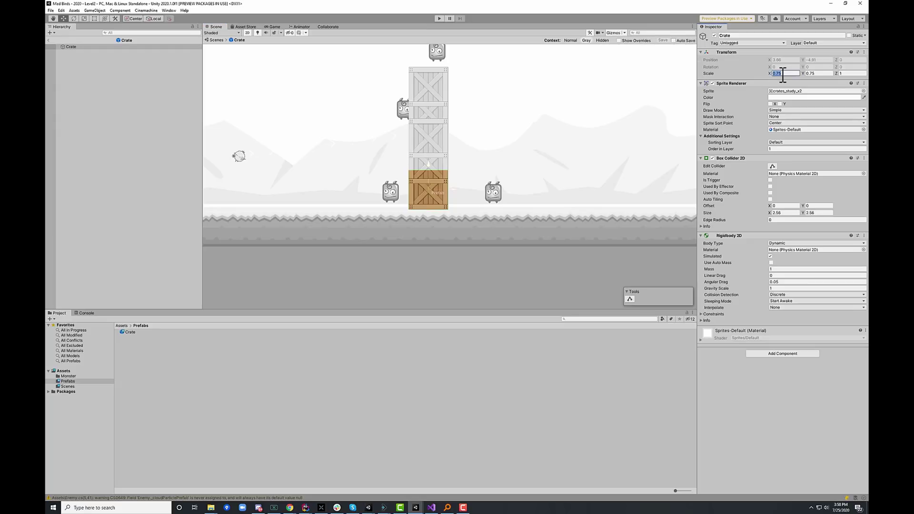
type(".5")
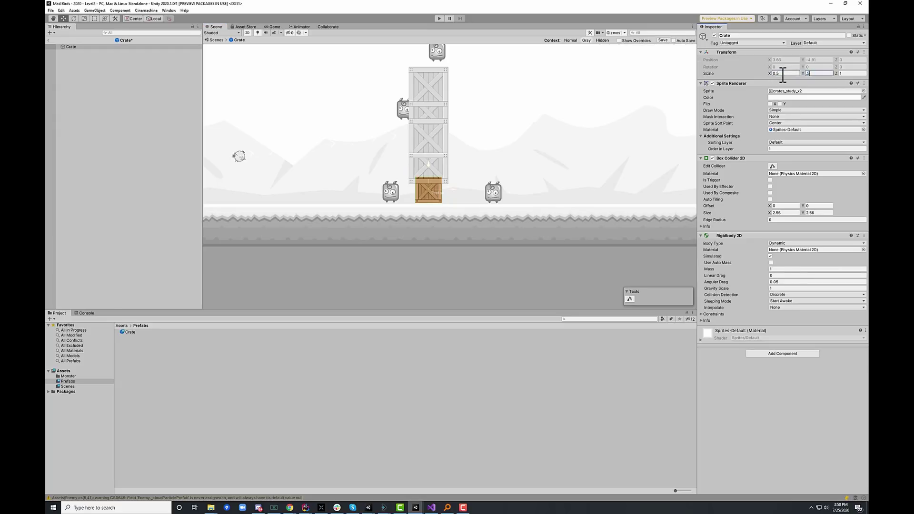
left_click(663, 39)
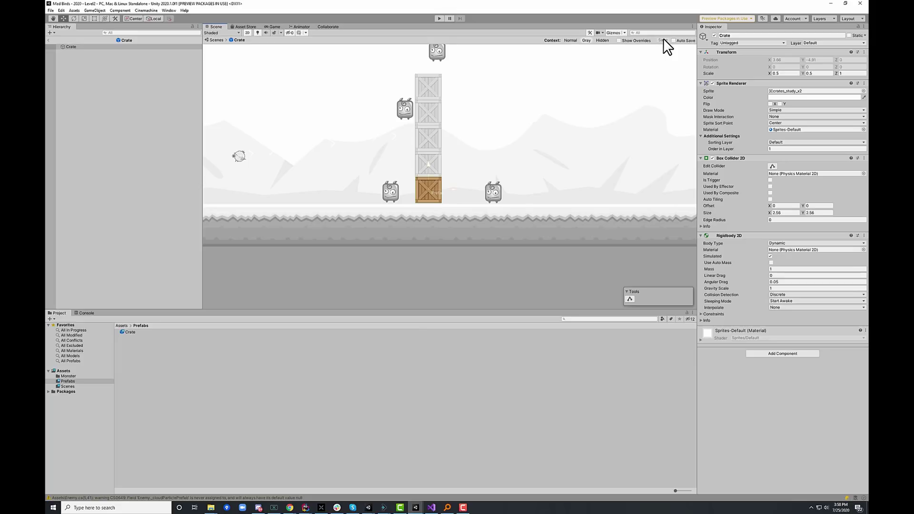
Back in Level2, give Crate (1)'s Sprite Renderer a pure red FF0000 color
left_click(50, 41)
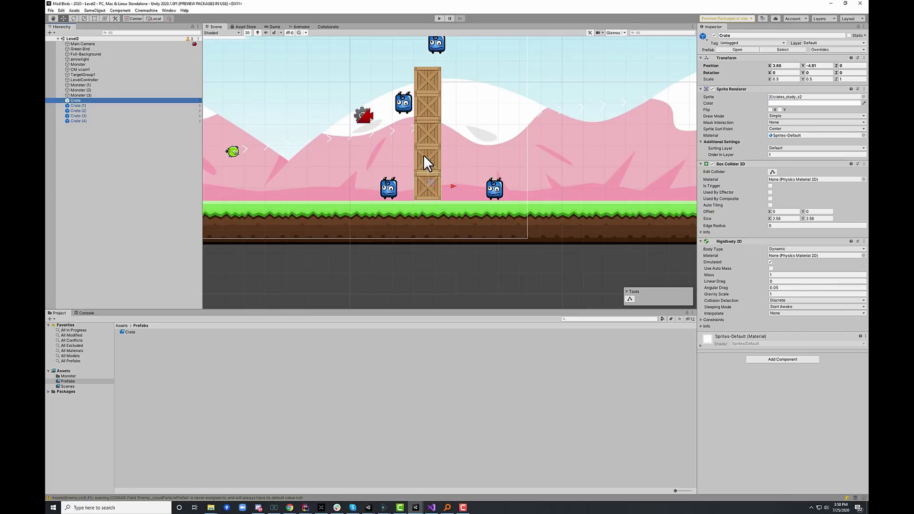
left_click(102, 106)
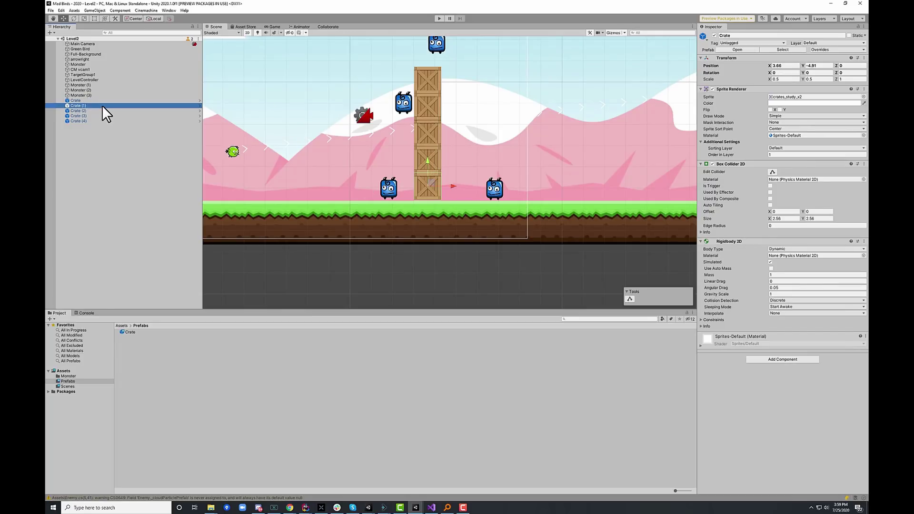
left_click(790, 103)
left_click_drag(831, 147, 856, 119)
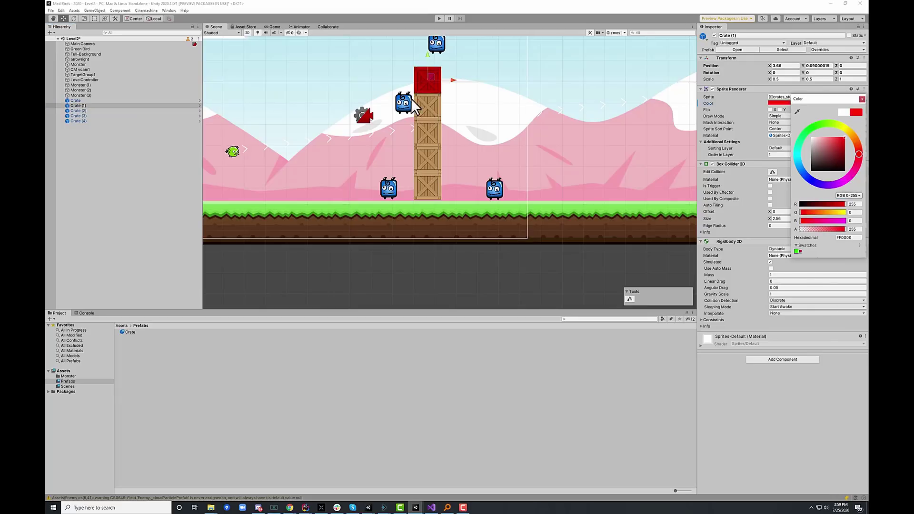
left_click(861, 99)
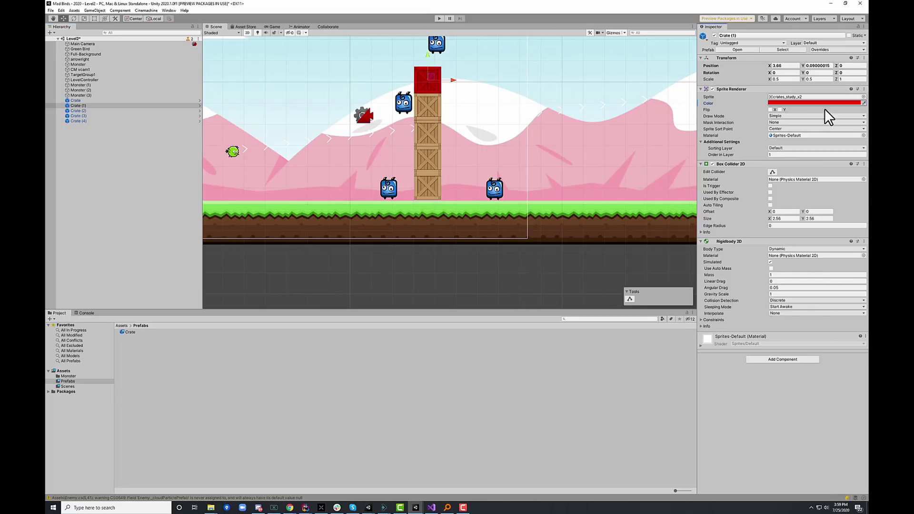
Open the Crate prefab from the red crate and toggle Show Overrides on and off
left_click(199, 106)
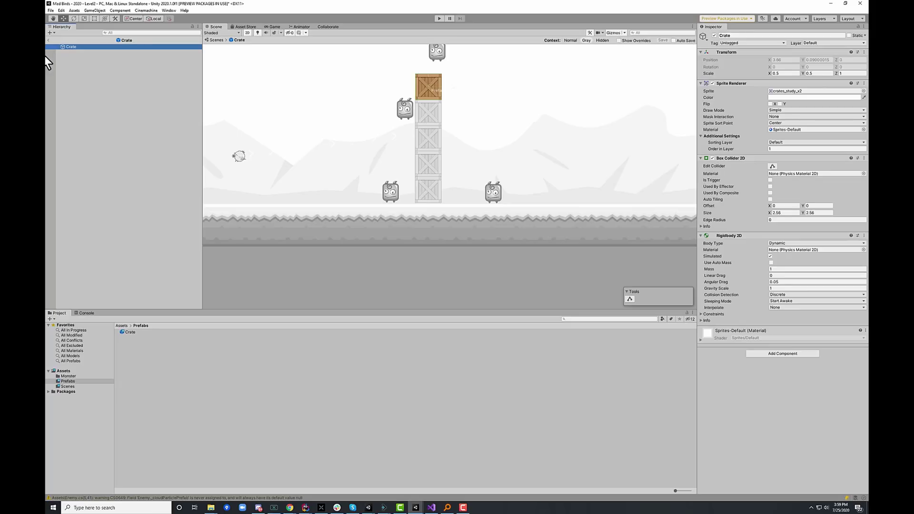
left_click(618, 40)
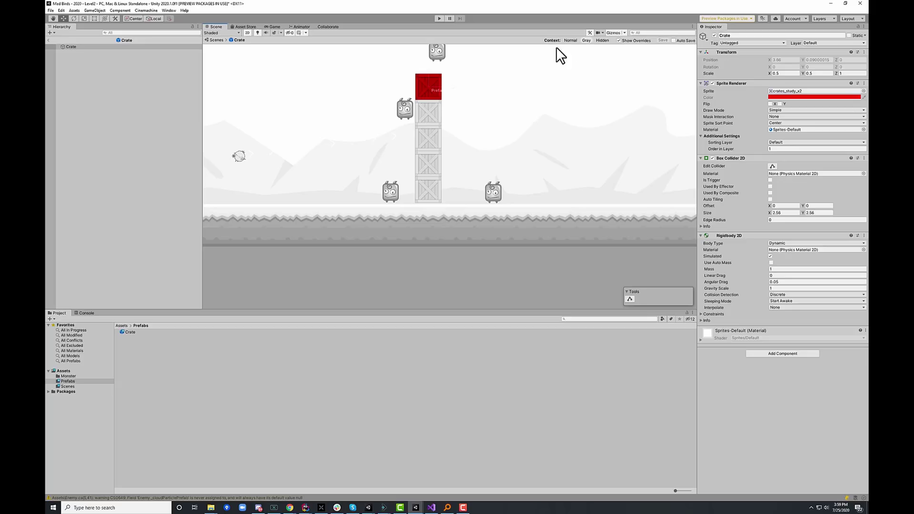
left_click(618, 40)
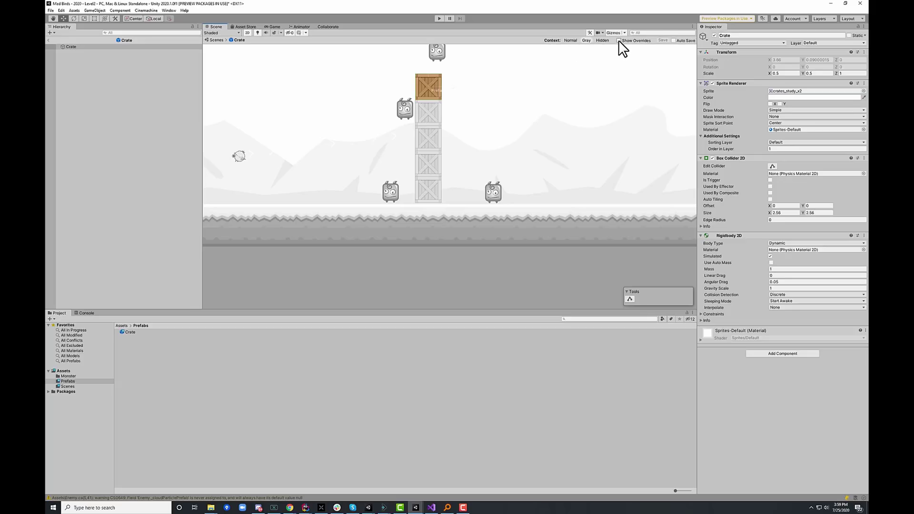
left_click(49, 46)
Return to Level2 and open the Crate prefab in context of Crate (2)
left_click(48, 41)
left_click(80, 112)
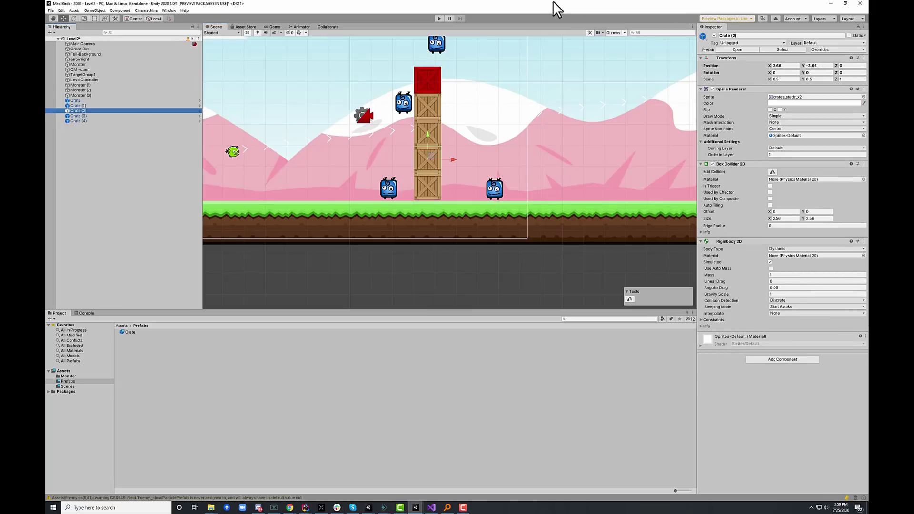
left_click(725, 50)
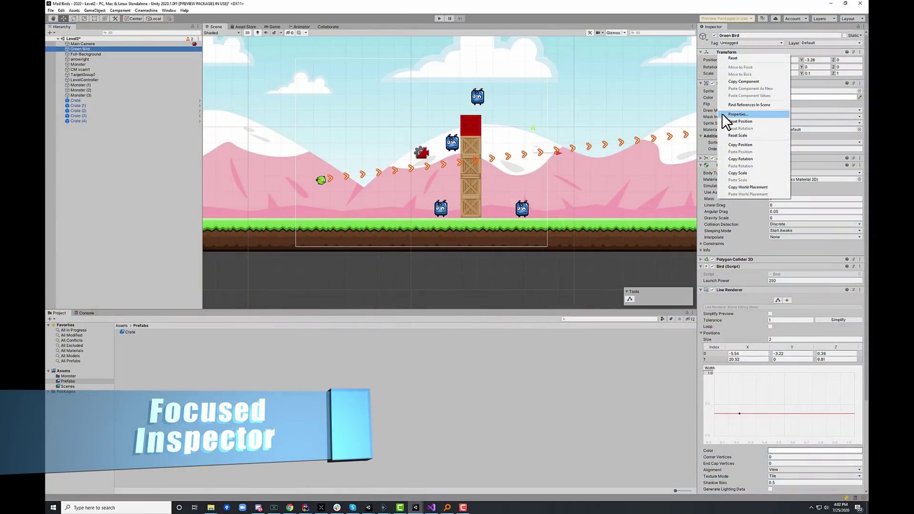
Pop the Green Bird's Transform and Sprite Renderer into floating Properties windows, moved aside
left_click(737, 114)
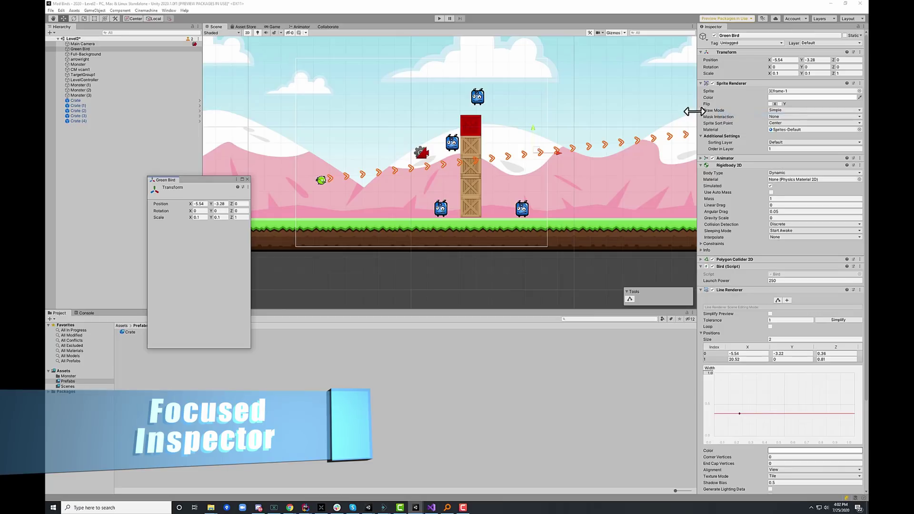
right_click(726, 82)
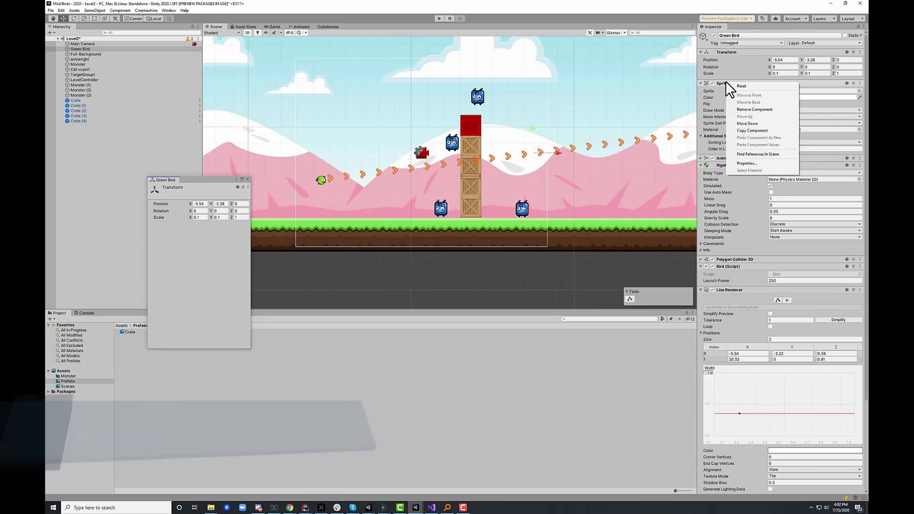
left_click(744, 163)
left_click_drag(219, 188, 414, 228)
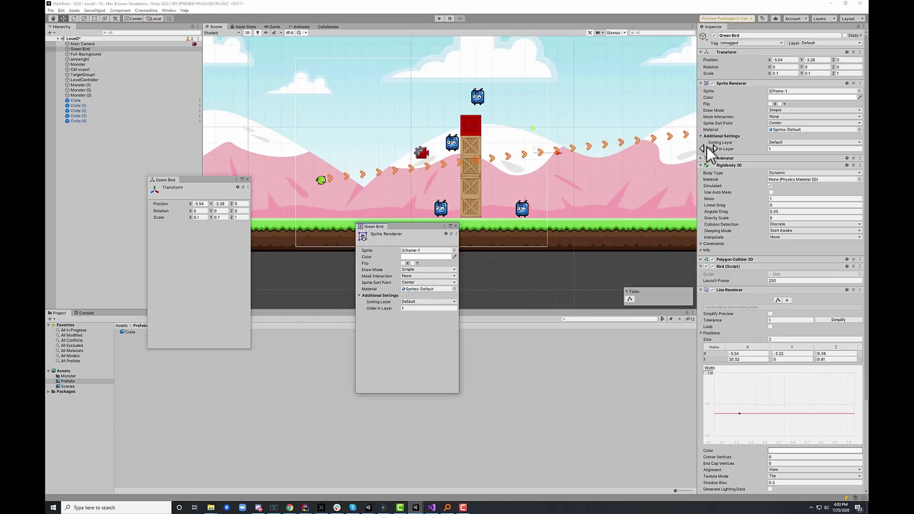
Select Full-Background, arrowright and Monster while the floating windows stay, then choose the bird's sprite
left_click(89, 53)
left_click(87, 59)
left_click(87, 65)
left_click(85, 54)
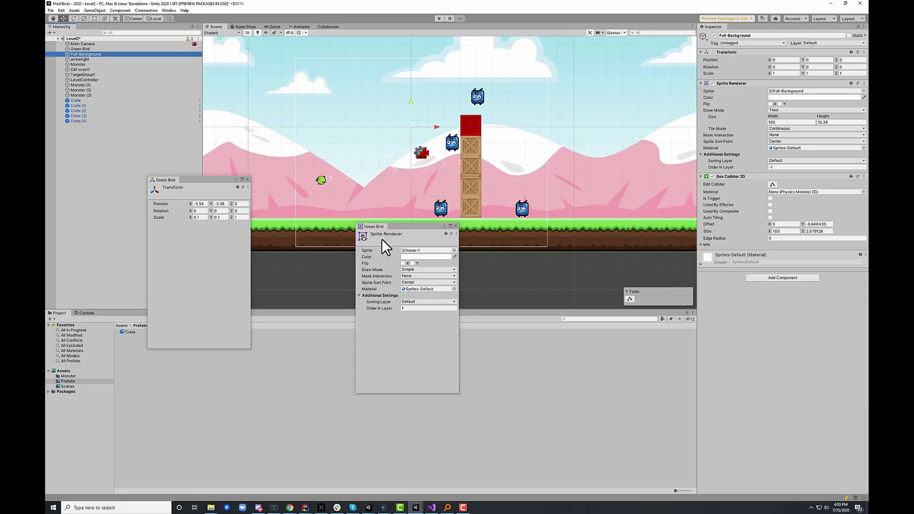
left_click(454, 250)
Try the Monster-2 sprite, close the floating Sprite Renderer, then play and pull back the bird
left_click(470, 313)
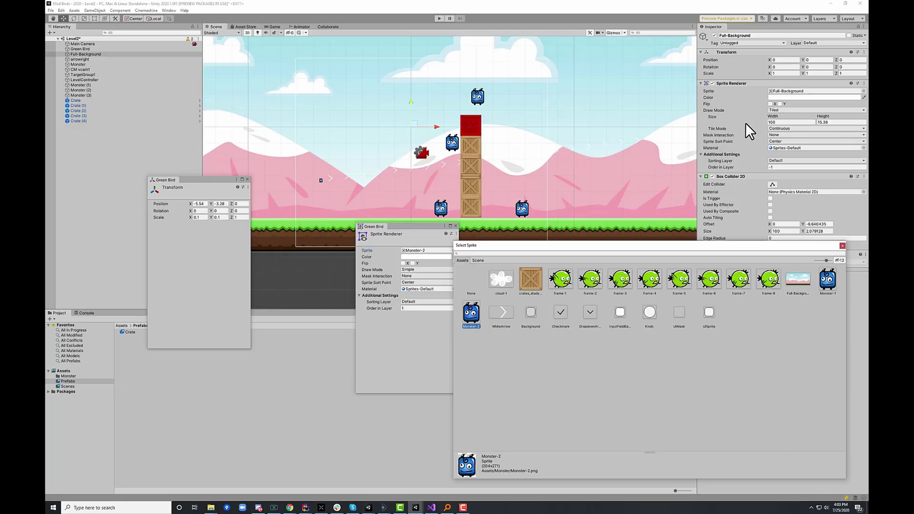
key("Return")
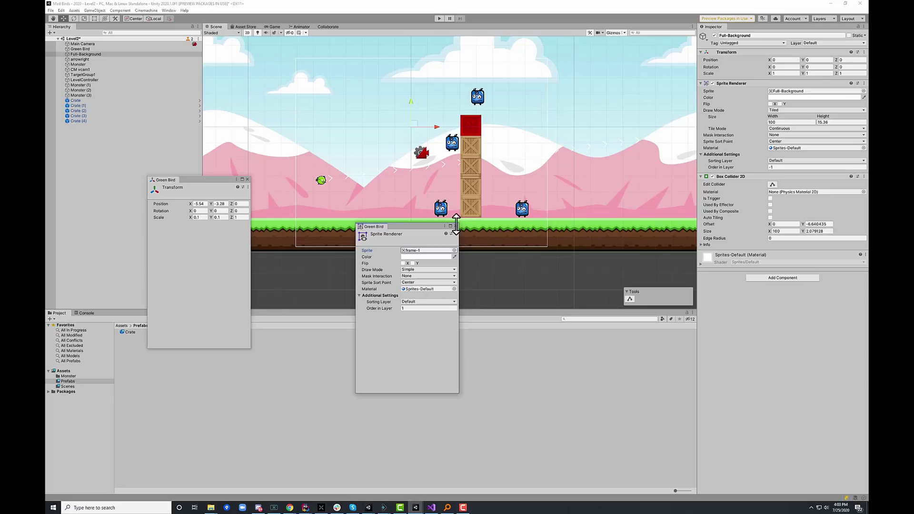
left_click(456, 226)
left_click(438, 19)
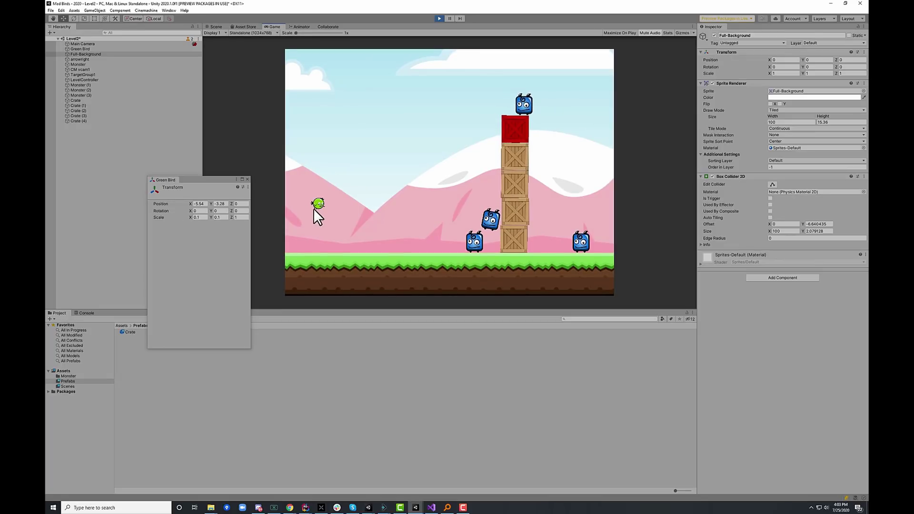
left_click_drag(316, 204, 306, 225)
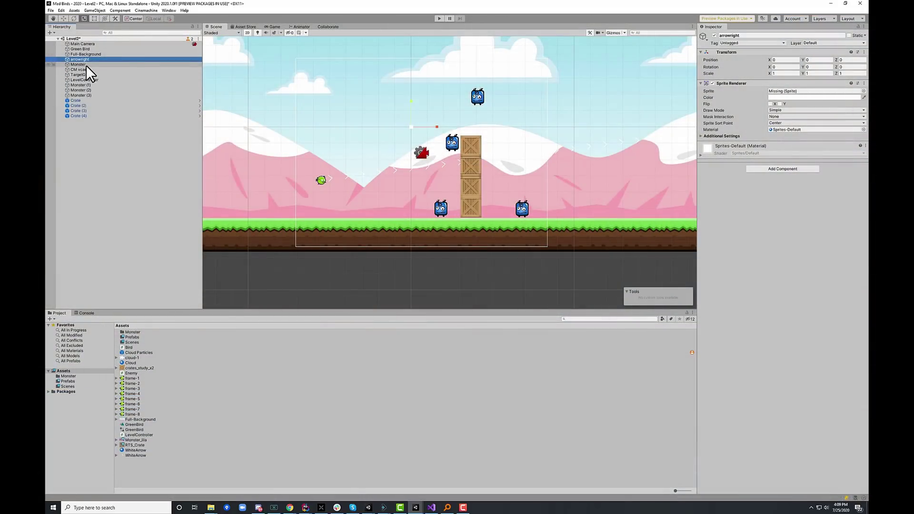
Nest arrowright and Monster under LevelController in the Level2 hierarchy
left_click(86, 65, "ctrl")
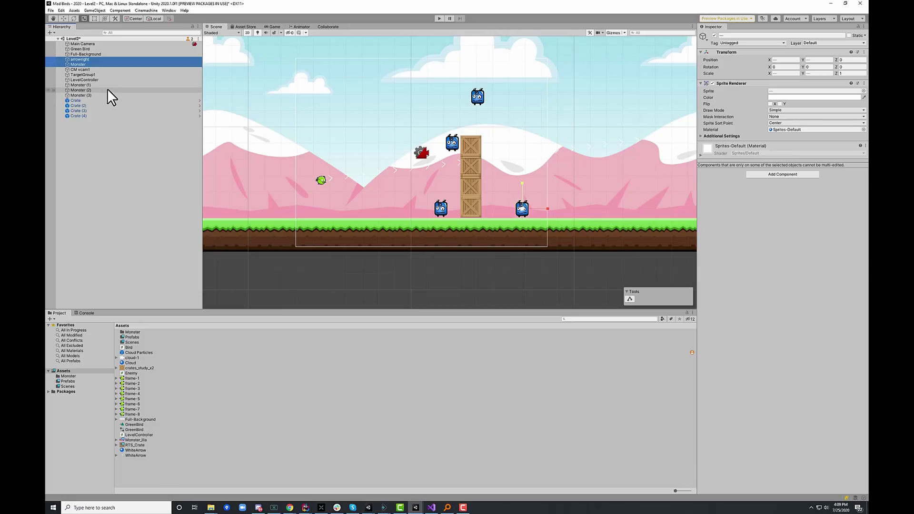
left_click(93, 135)
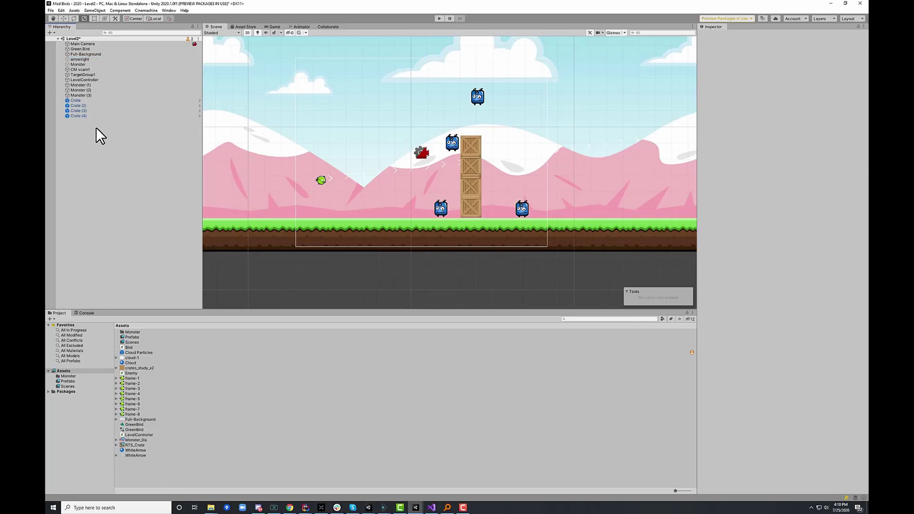
key("ctrl+z")
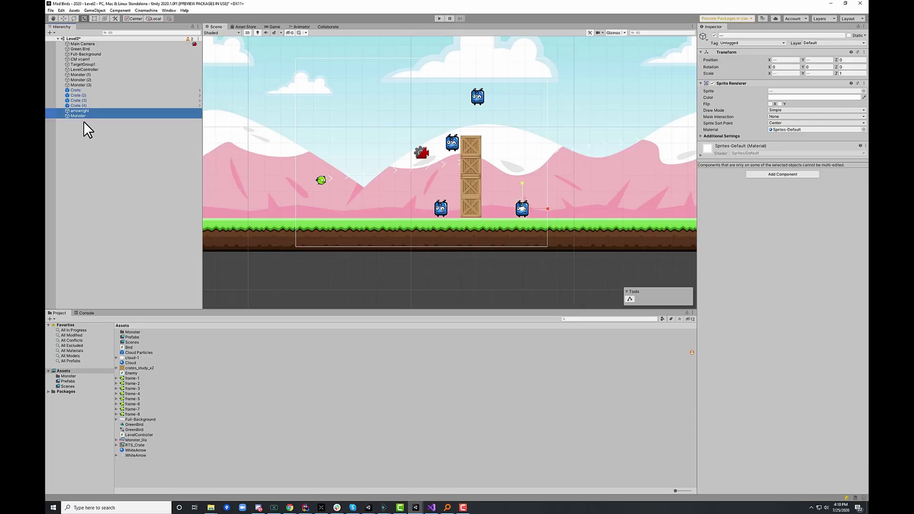
left_click(75, 84)
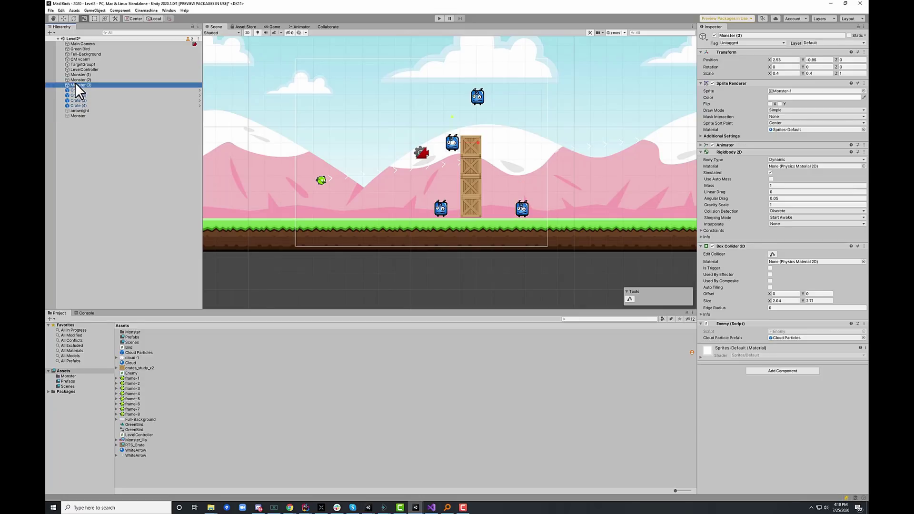
left_click(79, 69)
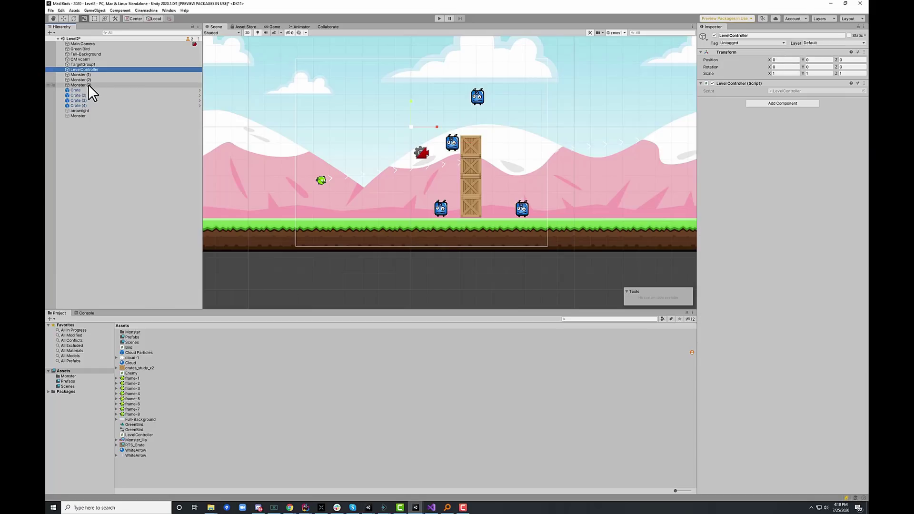
key("ctrl+y")
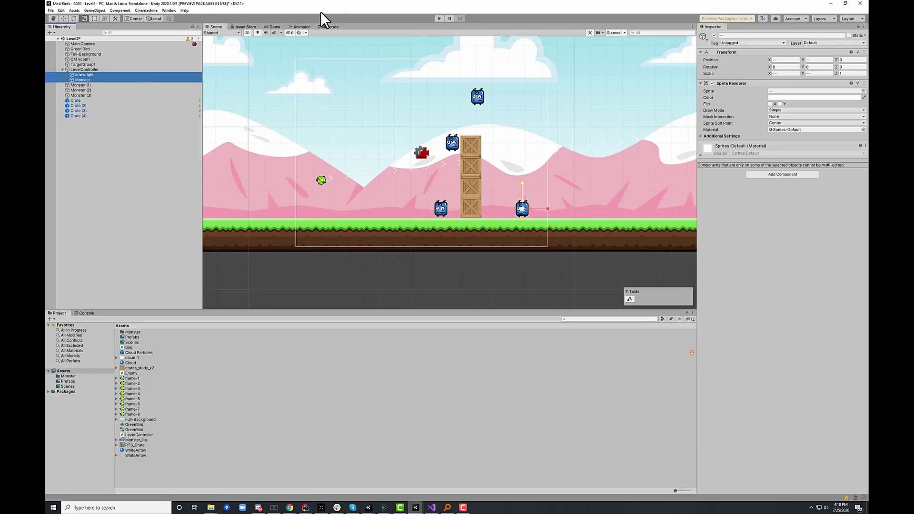
Give Monster (1) the purple Monster_lila sprite, then select Monster (2) and Monster (3)
left_click(75, 85)
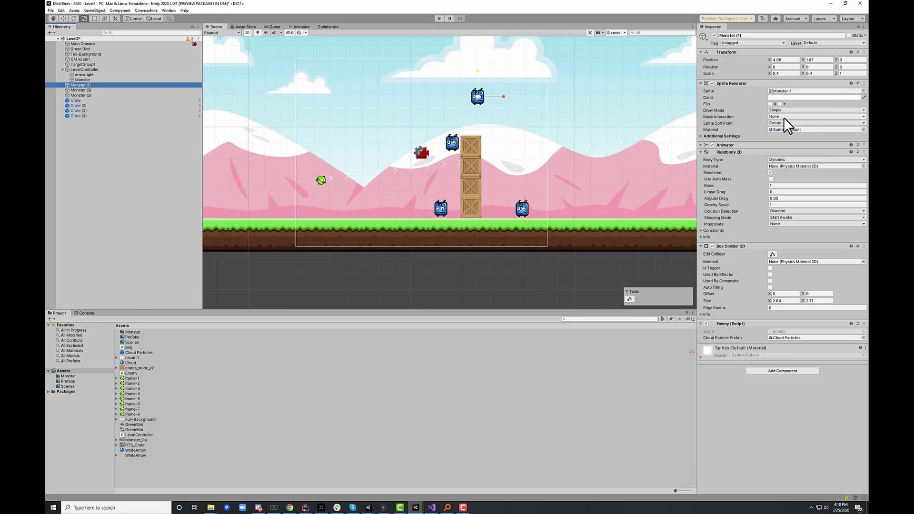
left_click(862, 90)
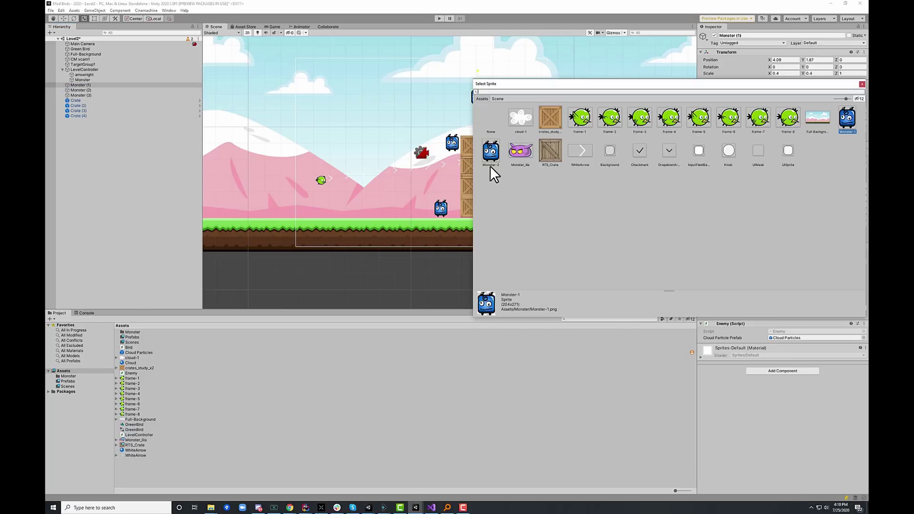
double_click(526, 155)
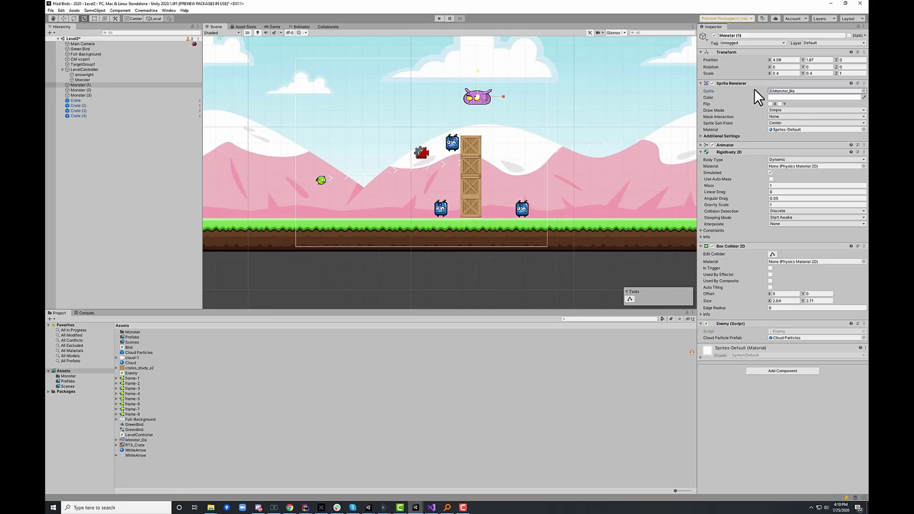
left_click(76, 90)
left_click(77, 95, "shift")
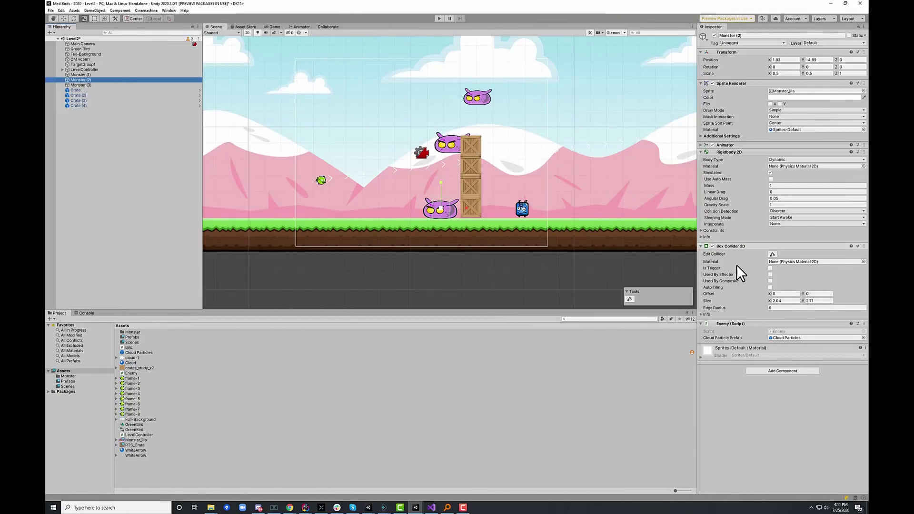
Set Monster (2)'s Box Collider 2D Size X to 4.58, then select Monster (3) and Monster (1)
left_click(770, 303)
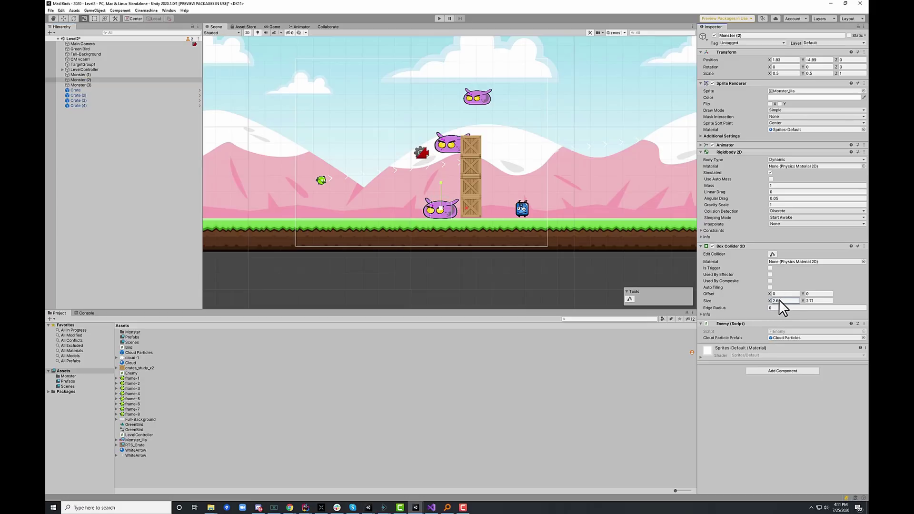
key("BackSpace")
key("BackSpace")
type("58")
key("Return")
left_click(76, 85)
left_click(79, 75, "ctrl")
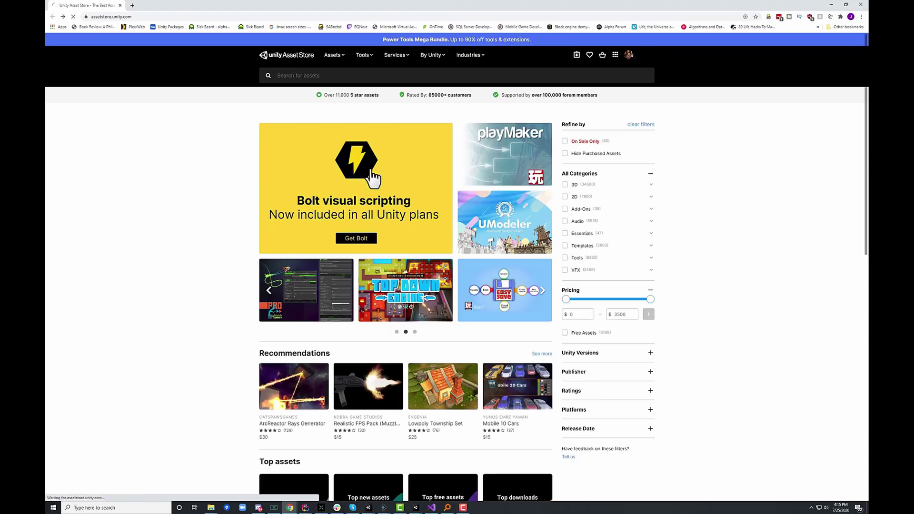
Add the free Bolt package to My Assets and open it in Unity Editor
left_click(384, 186)
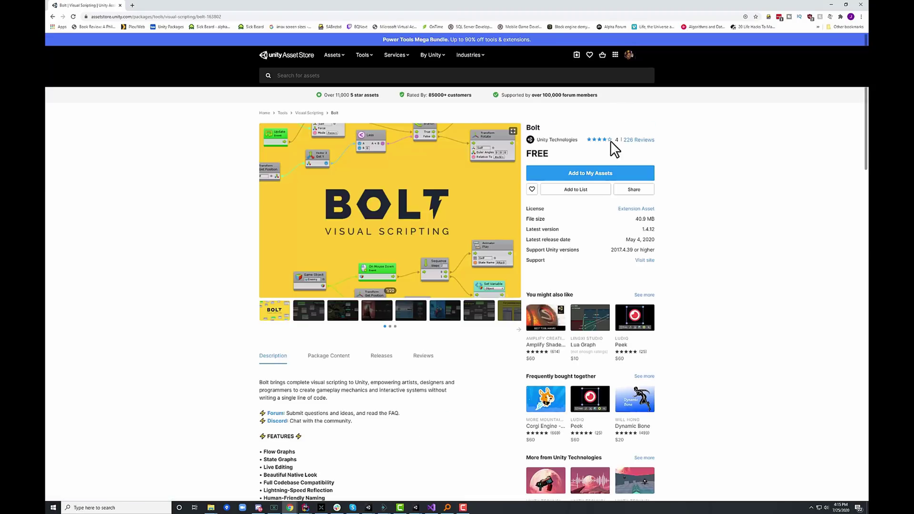
left_click(591, 173)
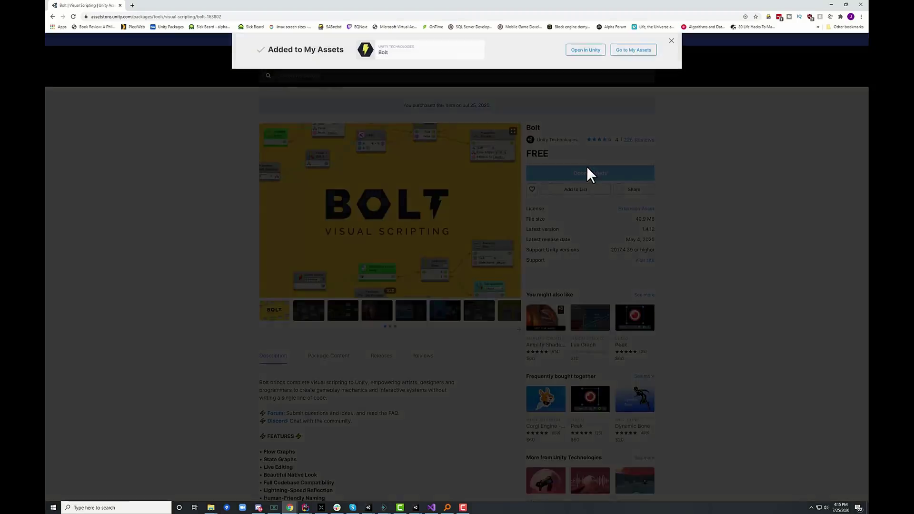
left_click(590, 55)
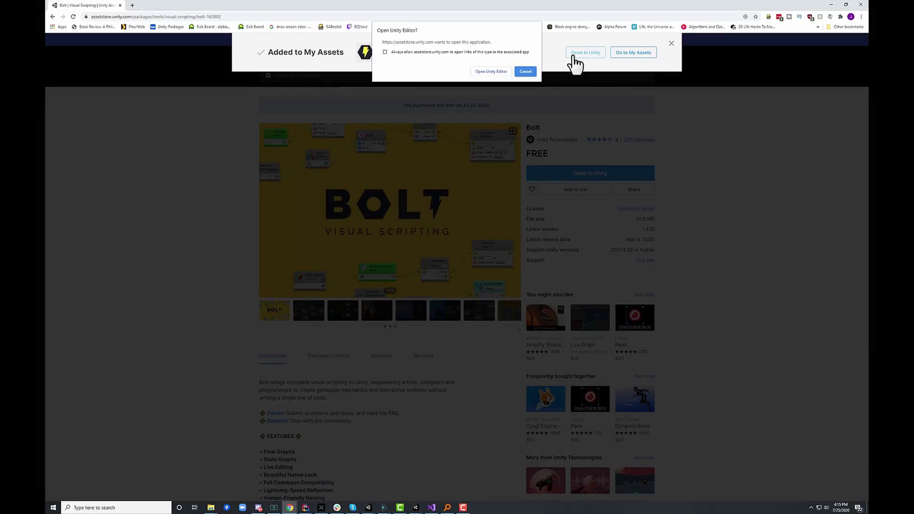
left_click(494, 73)
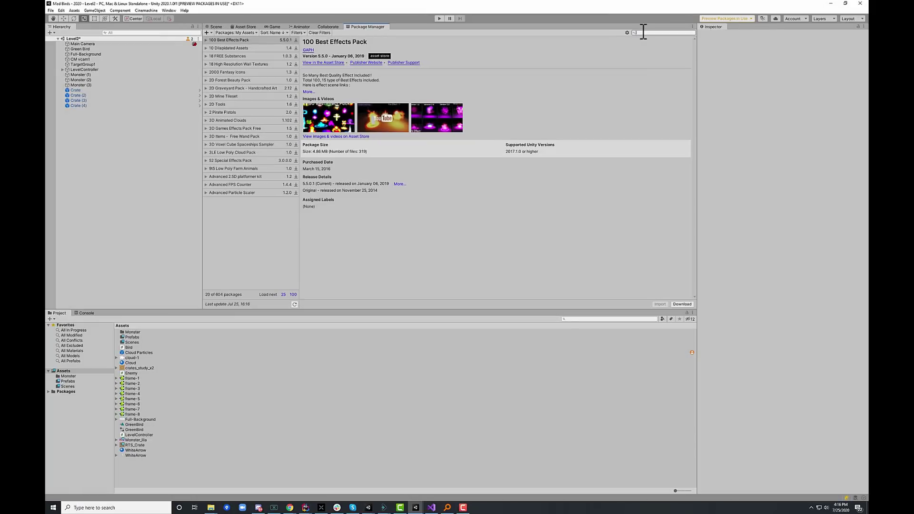
Search My Assets for 'particle' and open the 52 Special Effects Pack details
type("le")
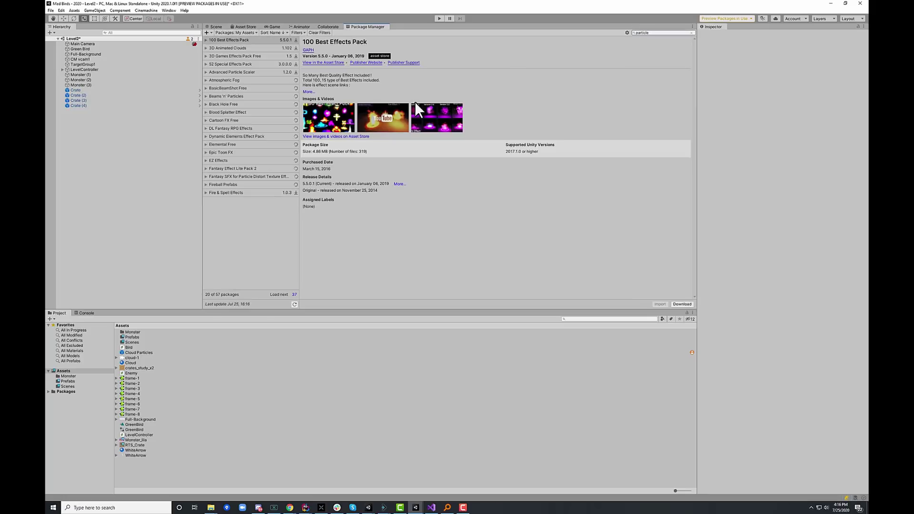
left_click(236, 63)
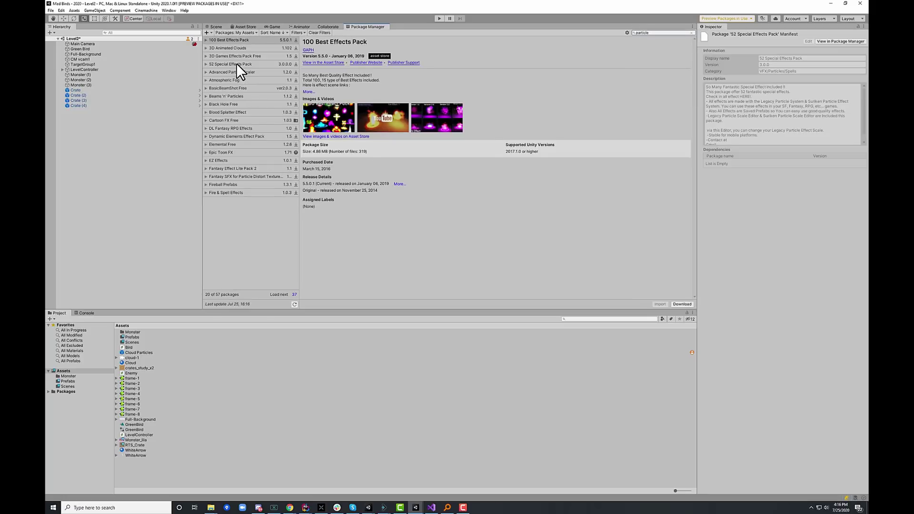
Import every file of the 52 Special Effects Pack, then show the 52SpecialEffectPack folder in Assets
left_click(660, 305)
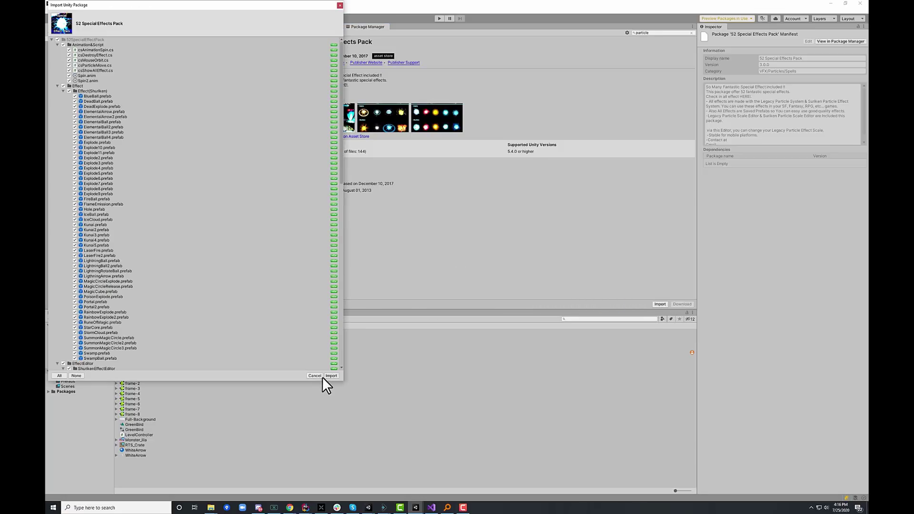
left_click(329, 376)
left_click(86, 381)
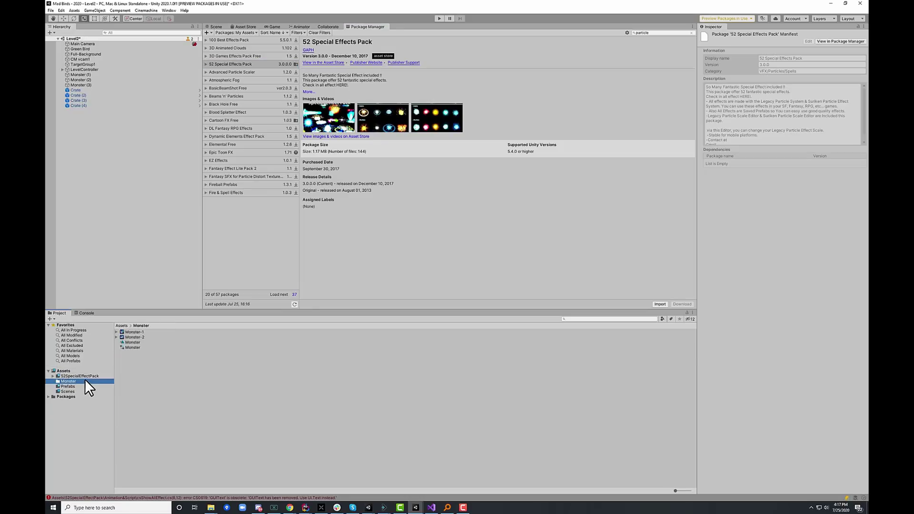
left_click(86, 375)
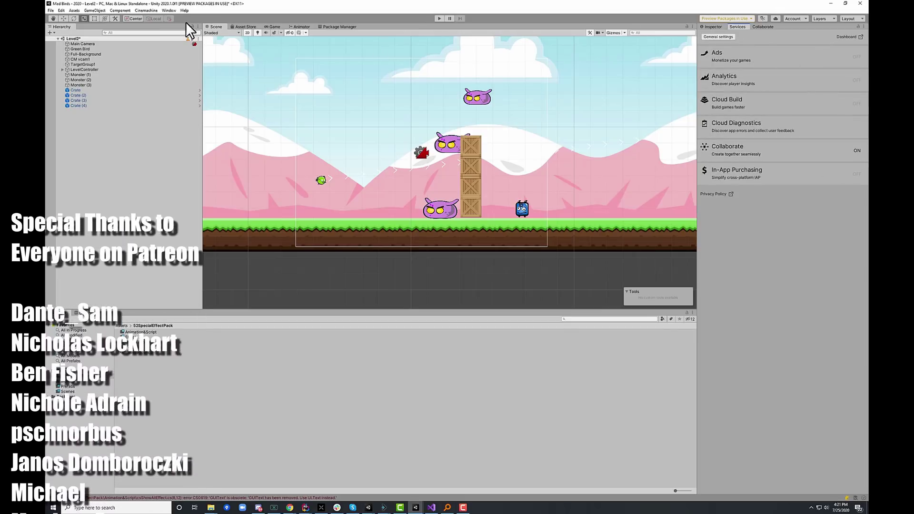
Open Collaborate from the Window menu, dock it beside Scene, and list pending changes
left_click(165, 9)
left_click(181, 53)
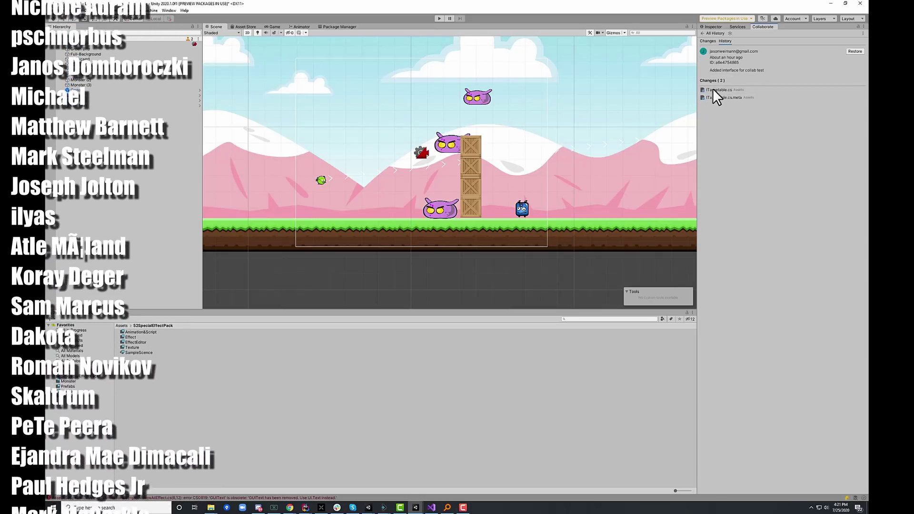
left_click(722, 89)
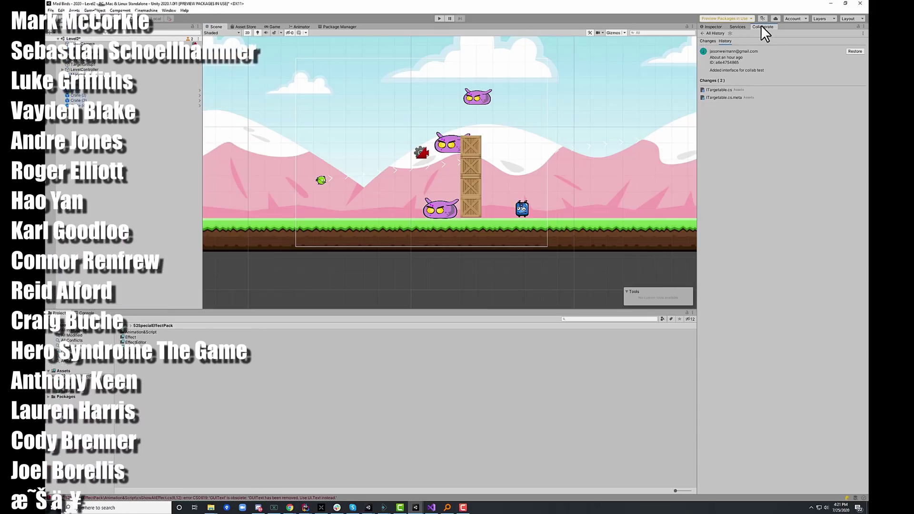
left_click_drag(764, 28, 540, 33)
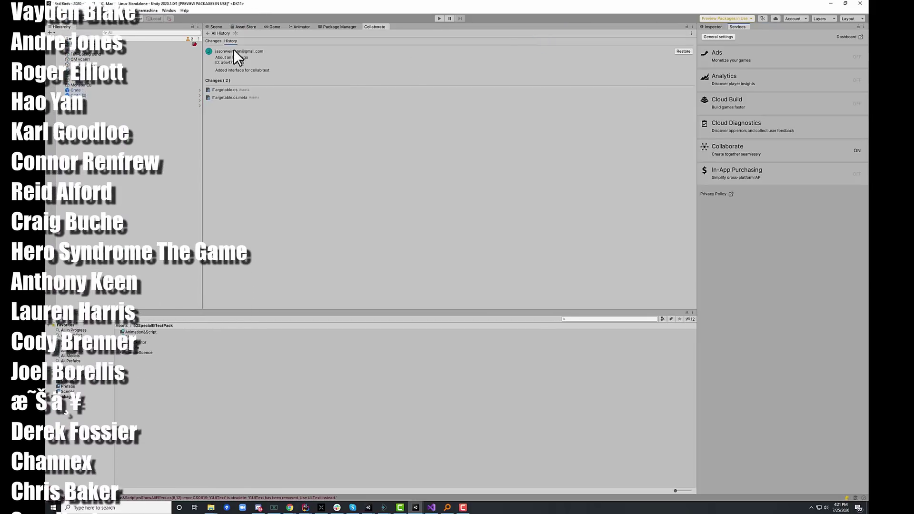
left_click(212, 40)
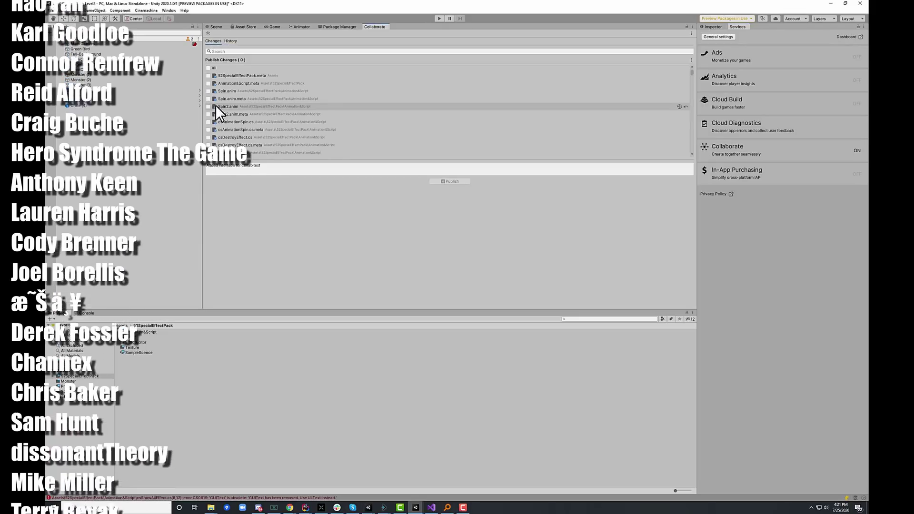
Tick Spin2.anim, Spin2.anim.meta, csAnimationSpin.cs and csAnimationSpin.cs.meta for publishing
left_click(208, 107)
left_click(208, 113)
left_click(208, 122)
left_click(208, 130)
Publish the four chosen files with the existing message, then review History and Changes
left_click(269, 167)
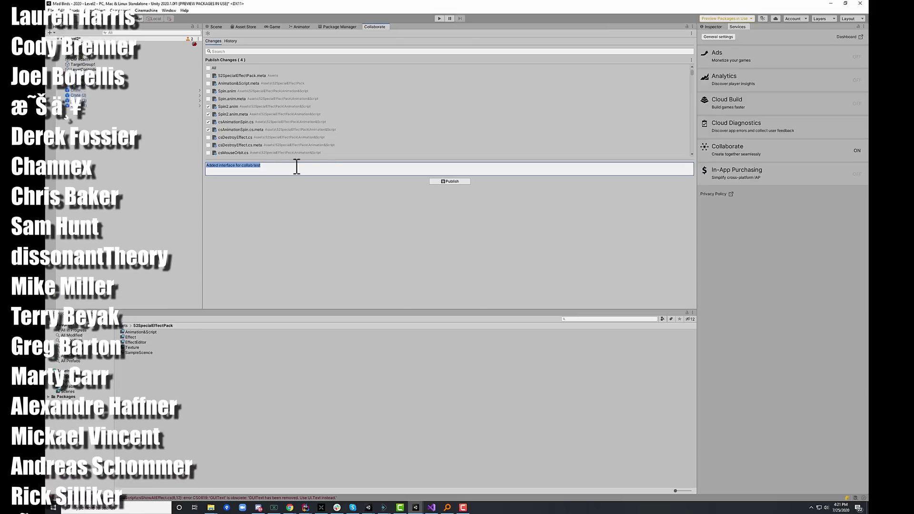
left_click(458, 181)
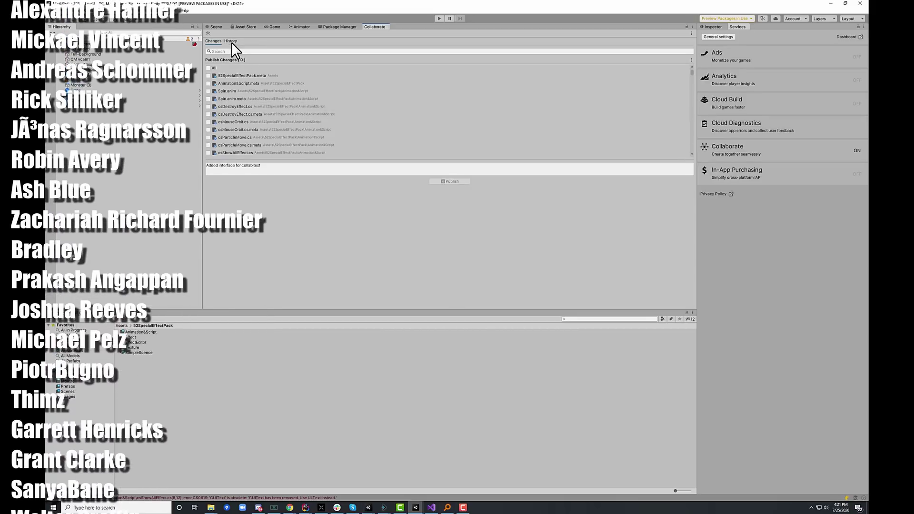
left_click(231, 41)
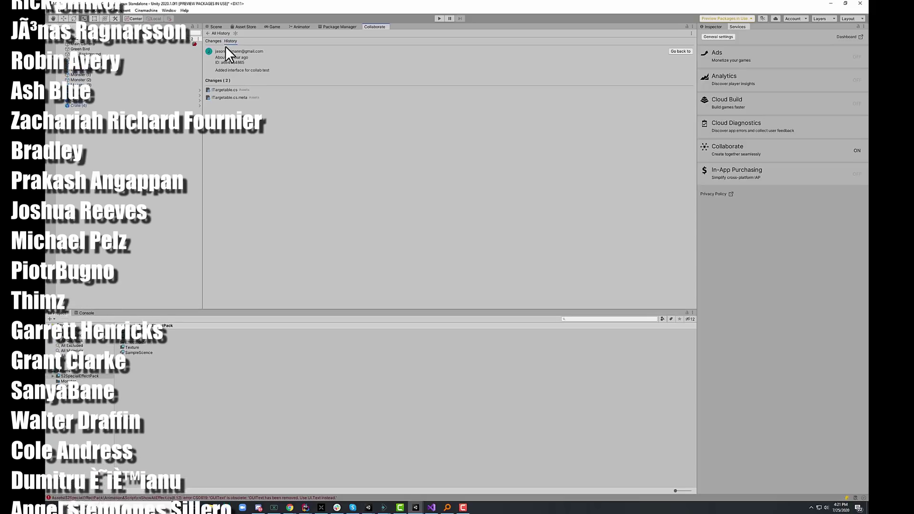
left_click(213, 41)
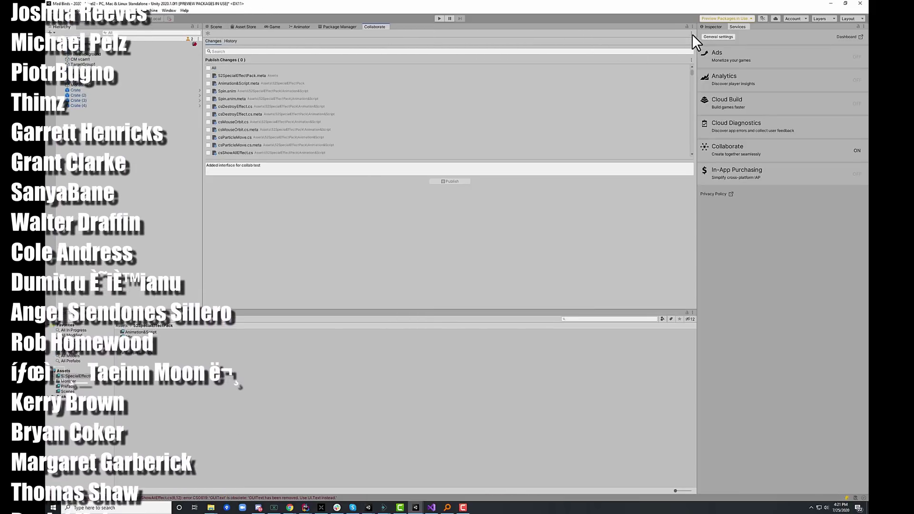
left_click(692, 33)
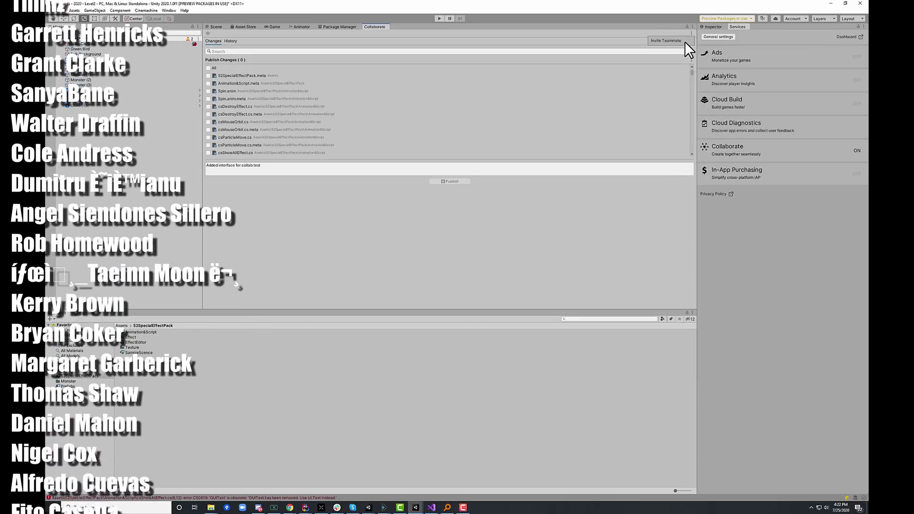